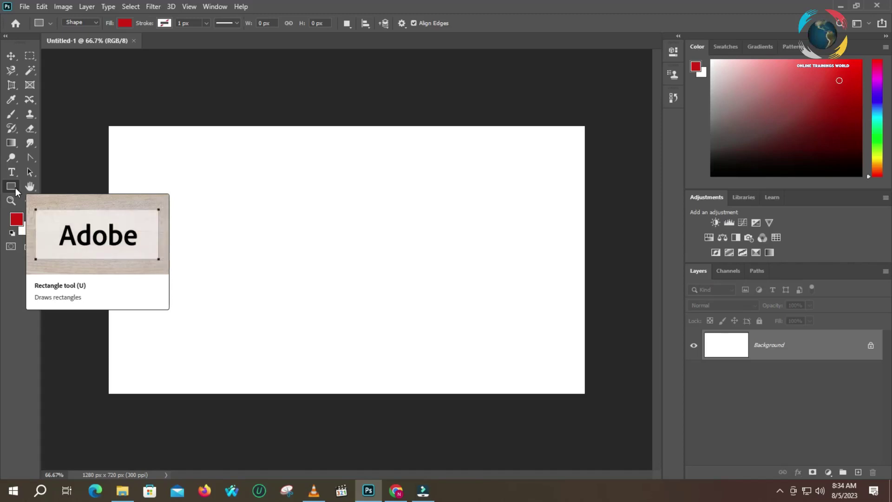
Step: Draw a red rectangle about 244 by 130 px in the upper-left area of the canvas with the Rectangle tool
click(15, 188)
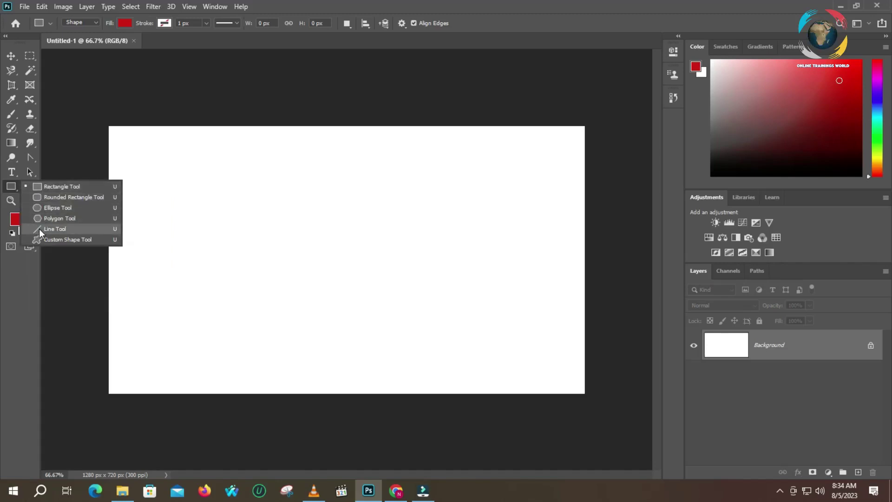
click(57, 187)
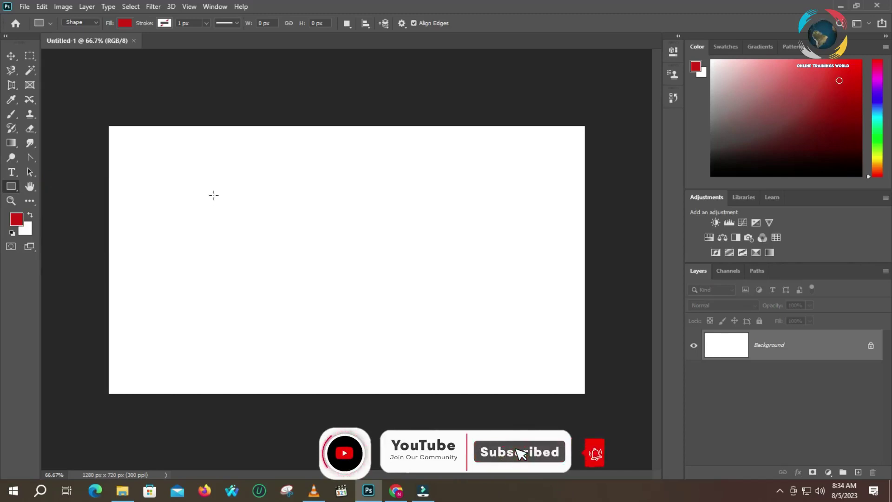
drag(203, 180, 293, 228)
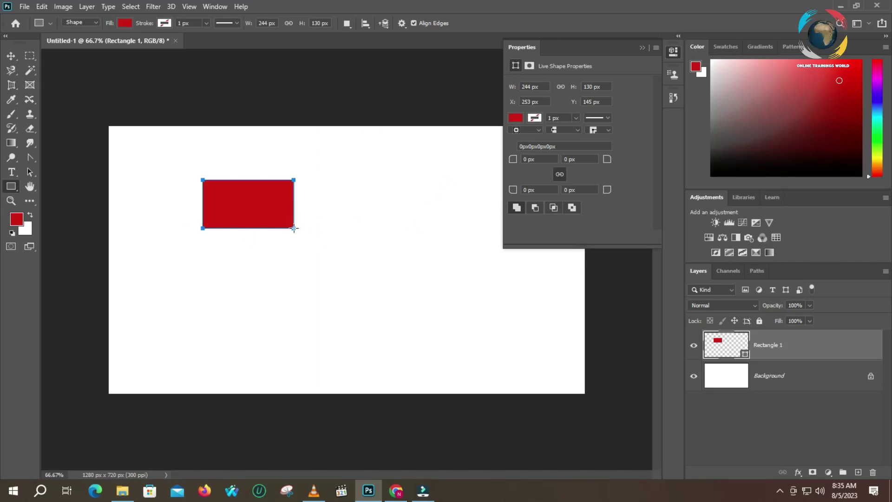
click(11, 55)
key(u)
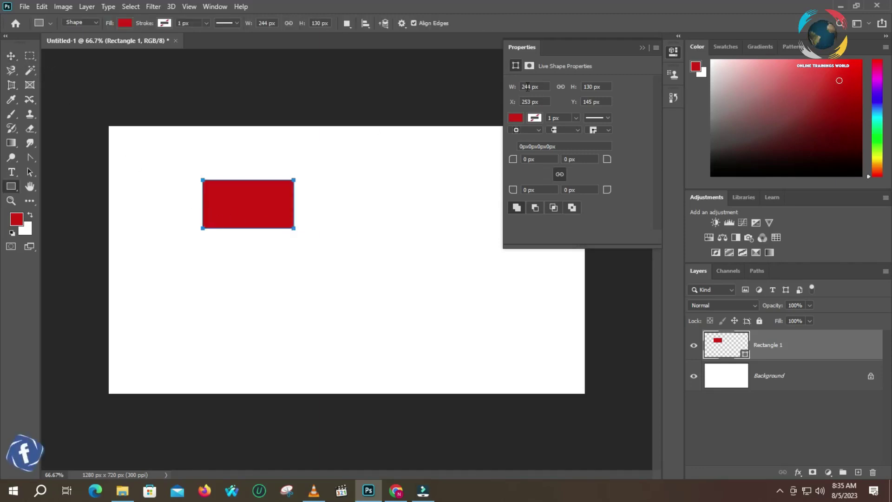
Step: Resize the red rectangle to a width of 291 px and a height of 179 px
drag(513, 87, 543, 88)
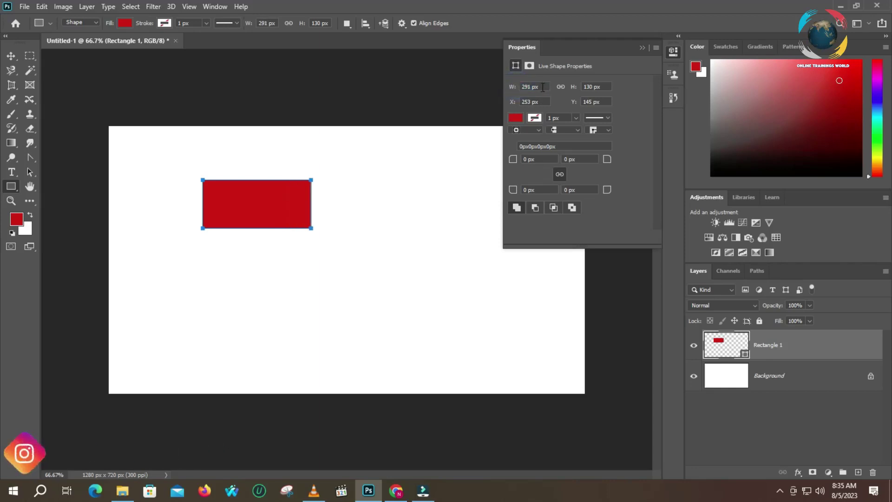
drag(311, 228, 352, 233)
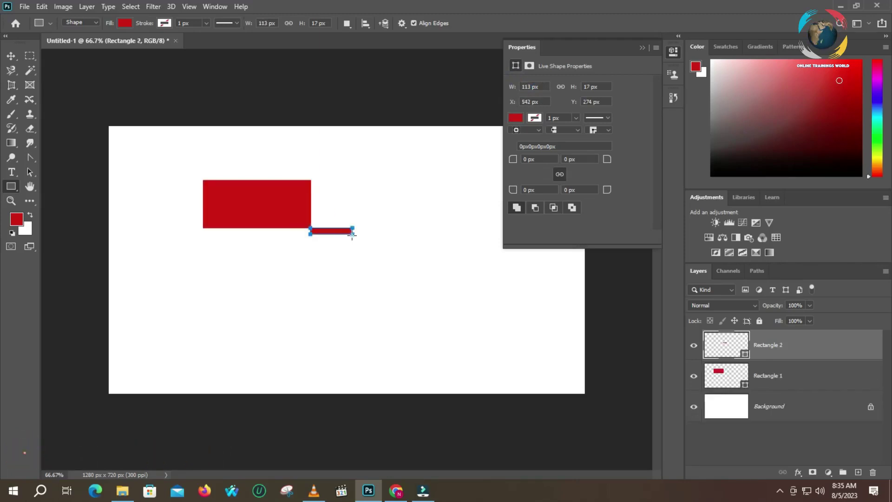
key(ctrl+z)
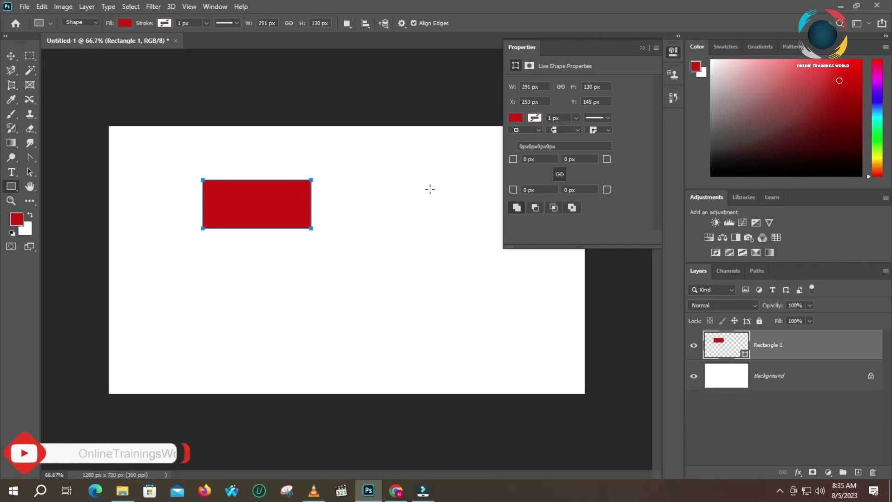
click(577, 87)
drag(577, 87, 605, 88)
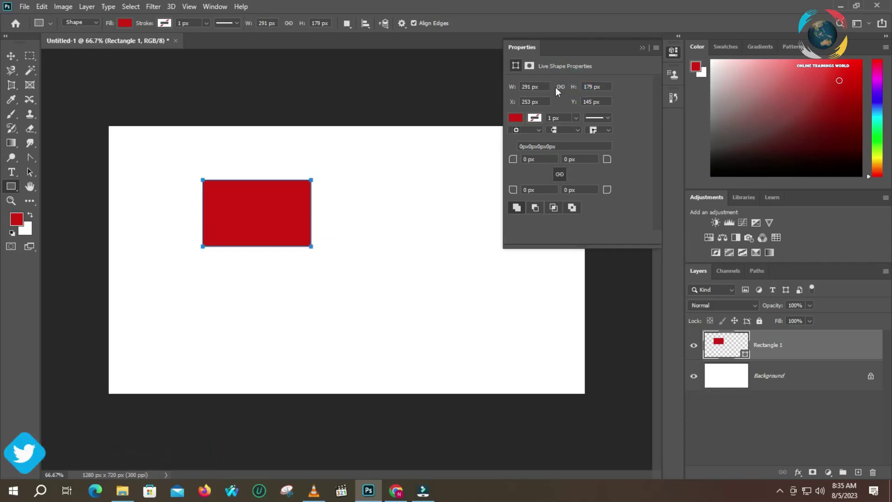
Step: Link the rectangle's width and height and scale it proportionally to a width of 323 px
click(560, 87)
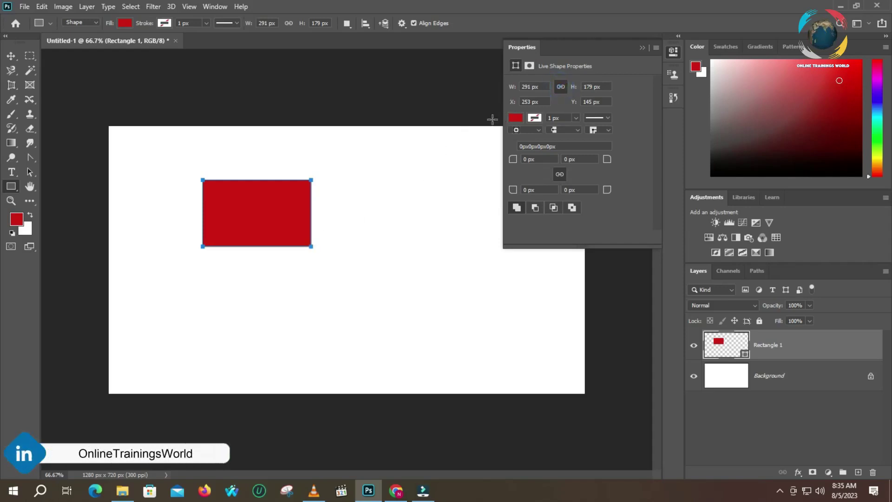
drag(512, 87, 534, 90)
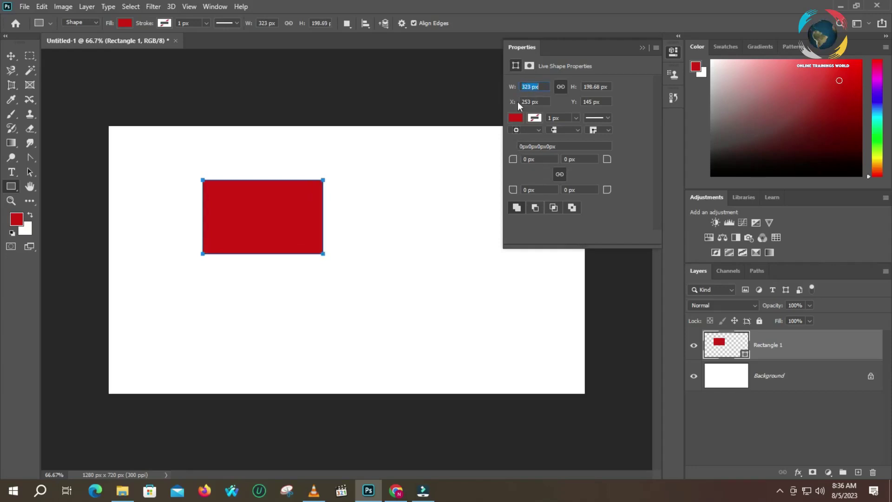
Step: Move the rectangle toward the canvas centre by setting its position to X 480 px and Y 255 px
drag(514, 104, 498, 106)
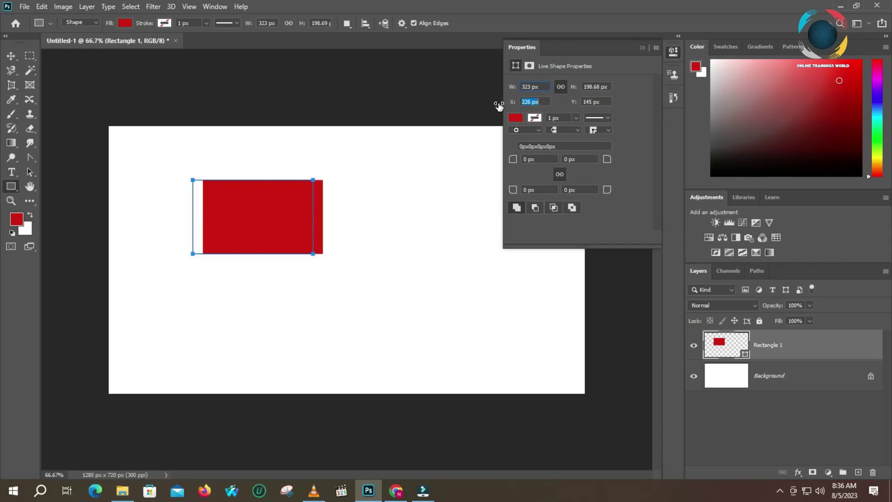
drag(498, 106, 491, 106)
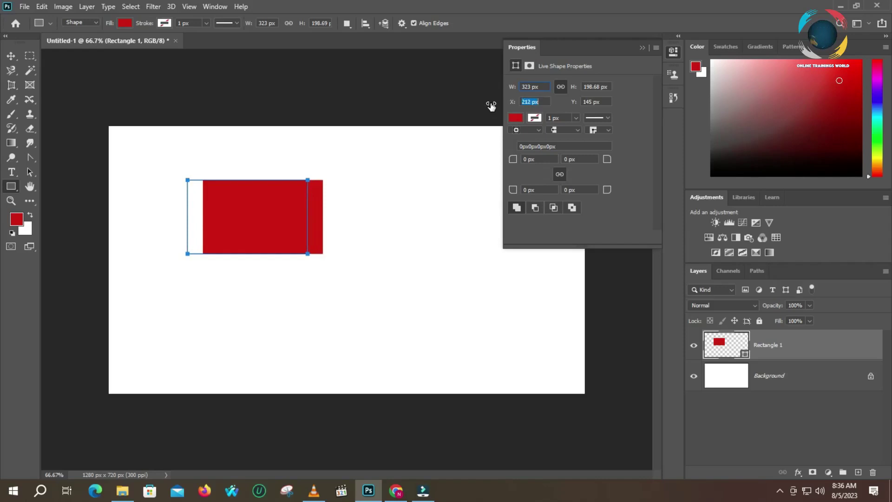
drag(491, 106, 549, 103)
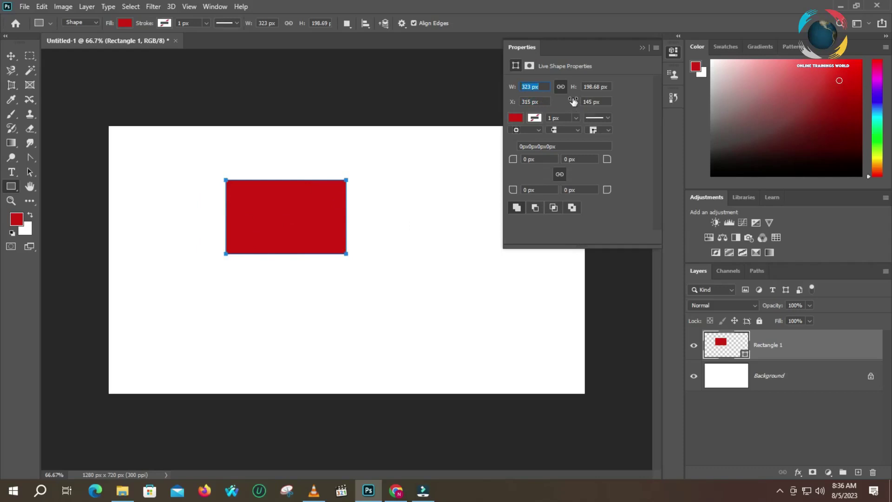
drag(574, 102, 600, 100)
drag(513, 101, 618, 104)
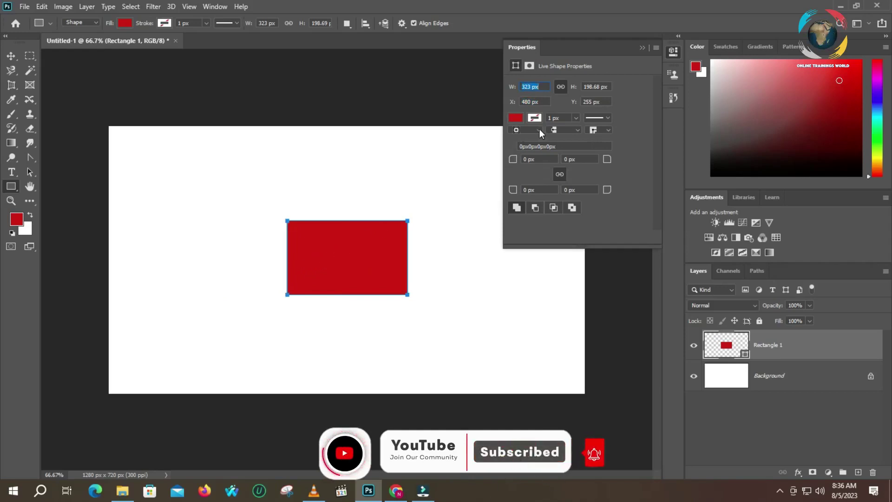
Step: Change the rectangle's fill to the dark green solid colour #165933
click(514, 118)
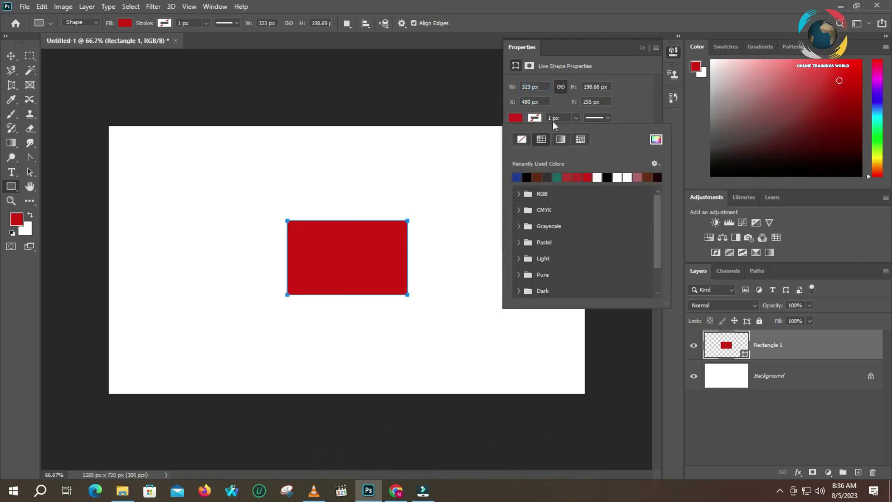
click(655, 139)
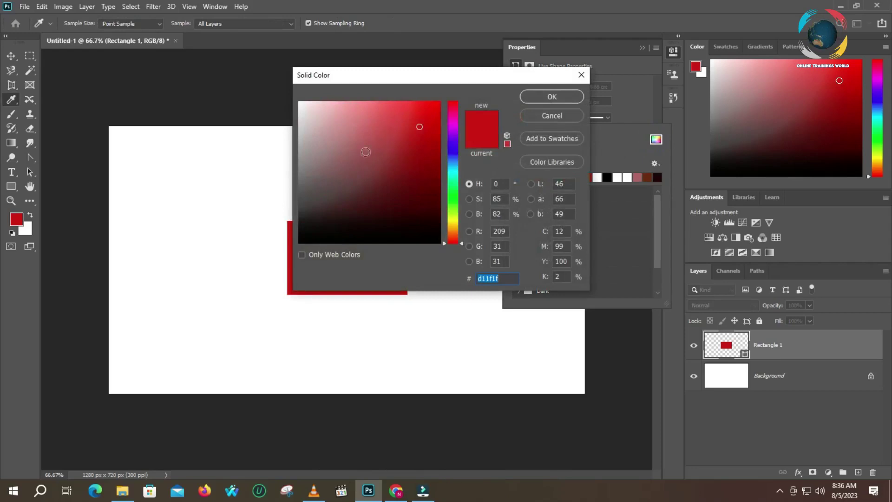
mouse_move(420, 129)
mouse_down()
mouse_move(405, 170)
mouse_move(444, 172)
mouse_move(444, 186)
mouse_up()
click(405, 194)
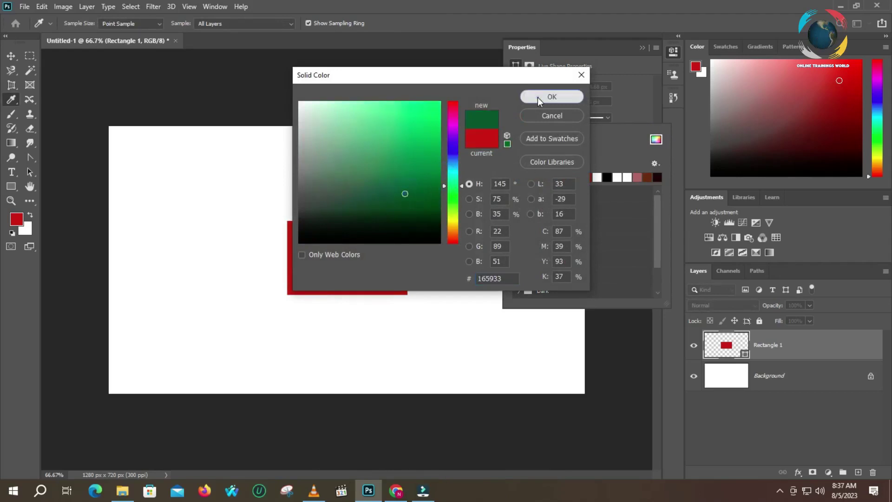
click(539, 96)
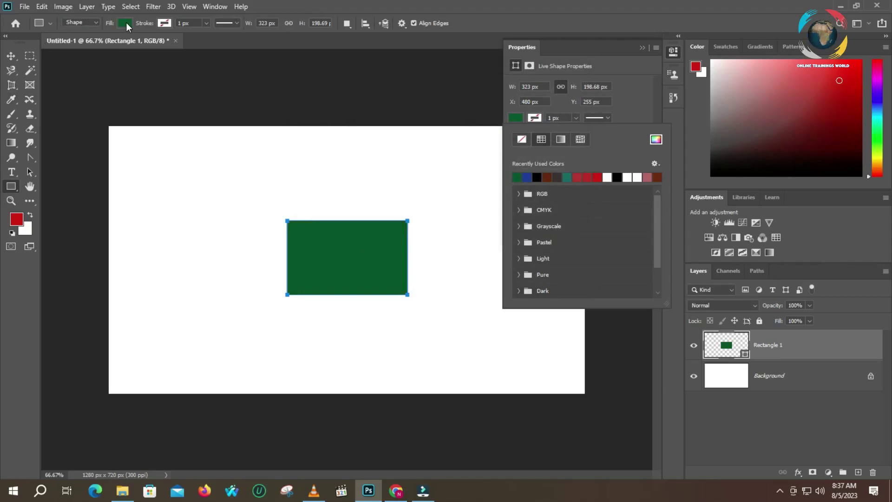
click(94, 18)
click(94, 18)
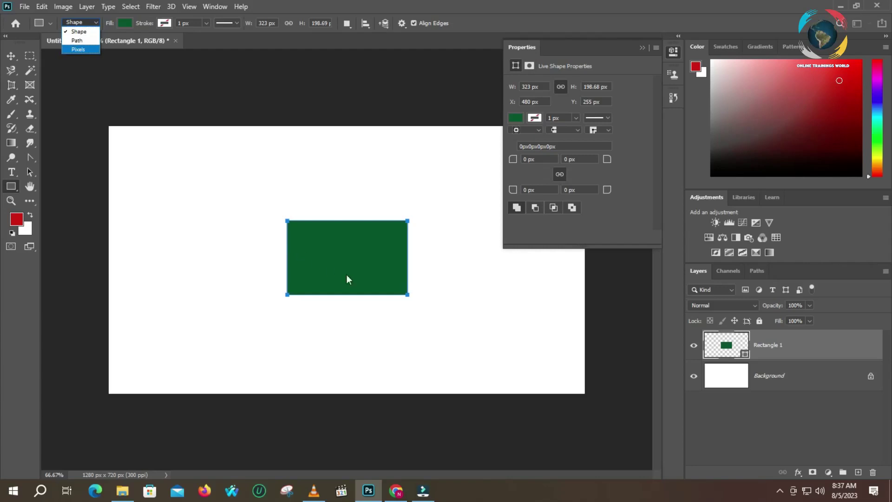
click(407, 294)
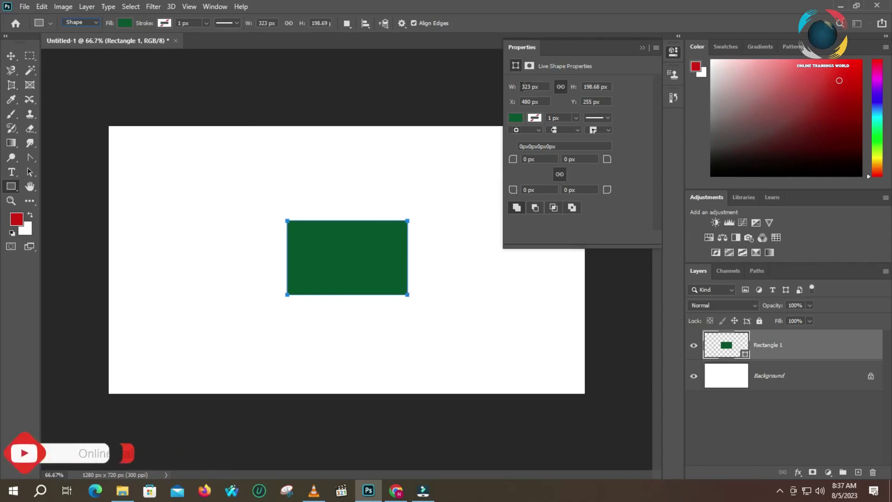
Step: Scale the green rectangle proportionally until its width is 405 px
drag(513, 87, 420, 88)
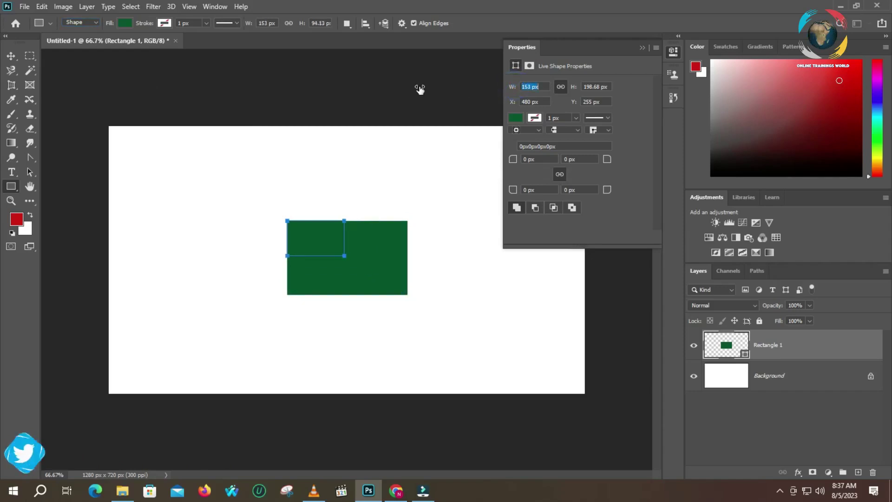
drag(512, 88, 695, 93)
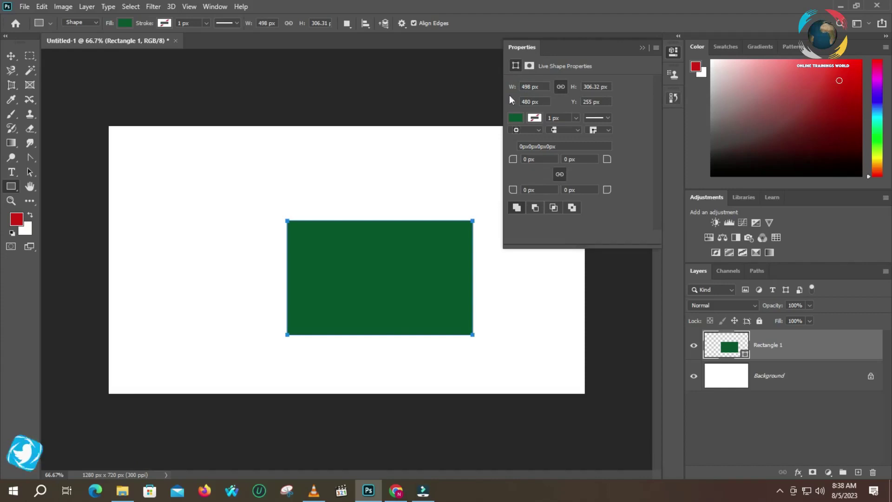
drag(514, 91, 462, 88)
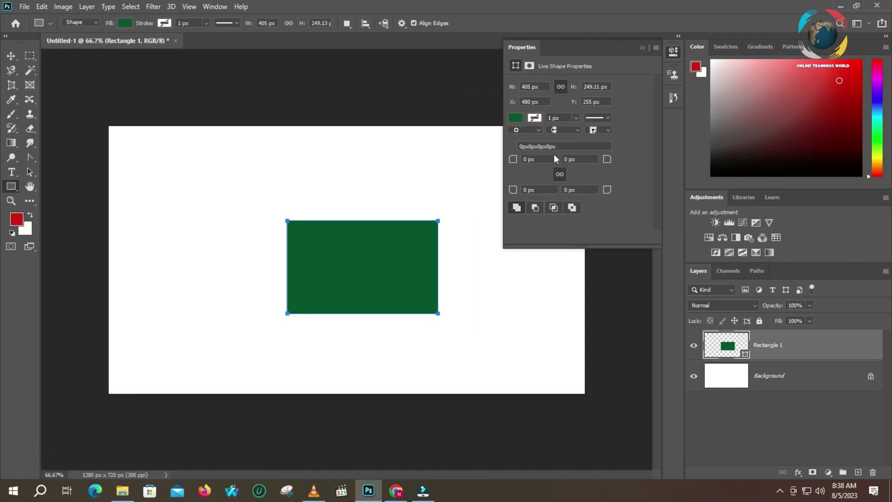
Step: Give the green rectangle a solid red stroke with a width of 7.41 px
click(534, 118)
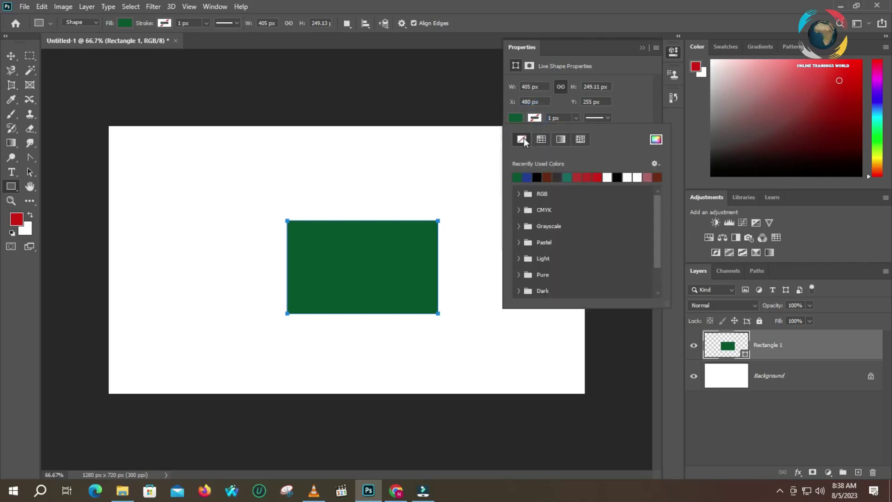
click(655, 139)
click(432, 121)
click(551, 97)
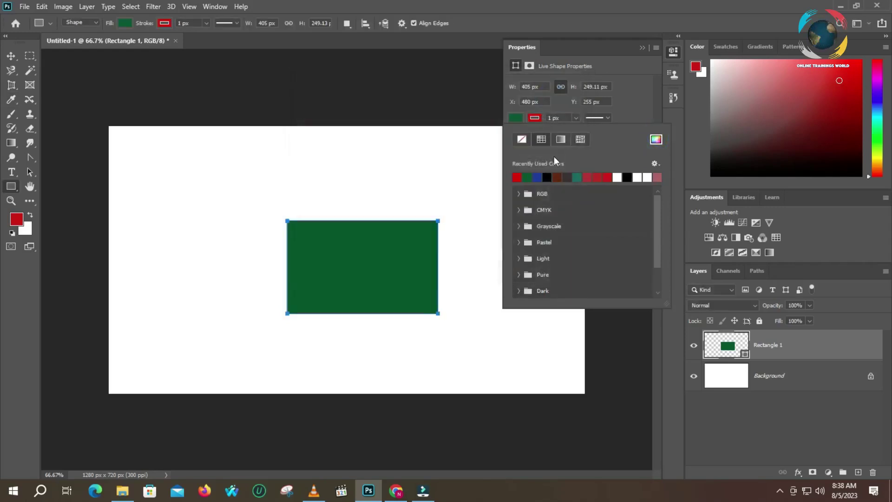
click(575, 117)
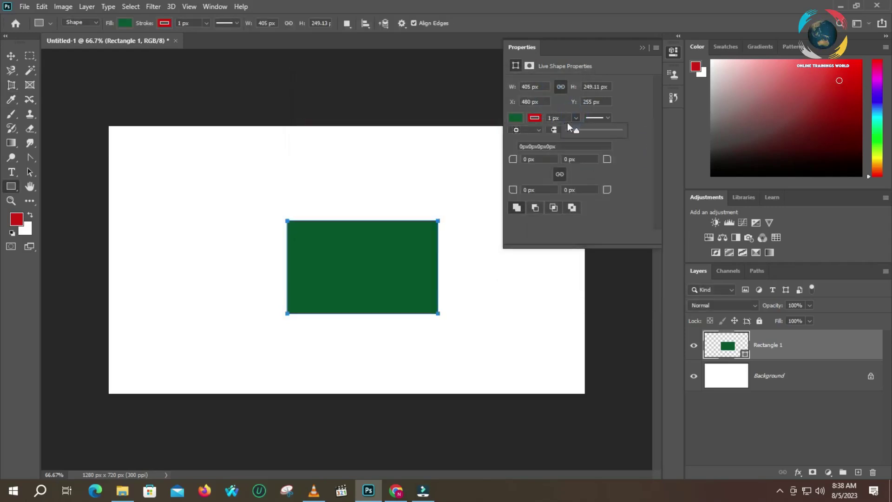
drag(580, 130, 590, 131)
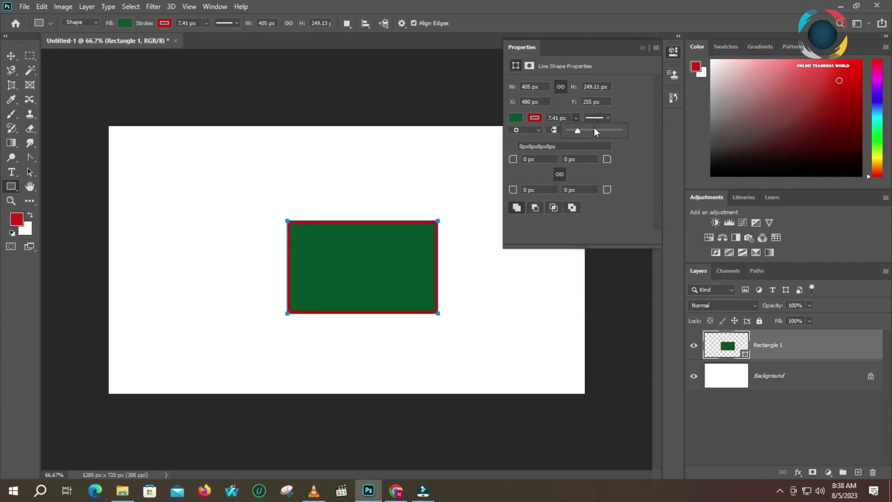
Step: Try the dashed line style on the rectangle's stroke and restore the solid line
click(599, 118)
click(558, 170)
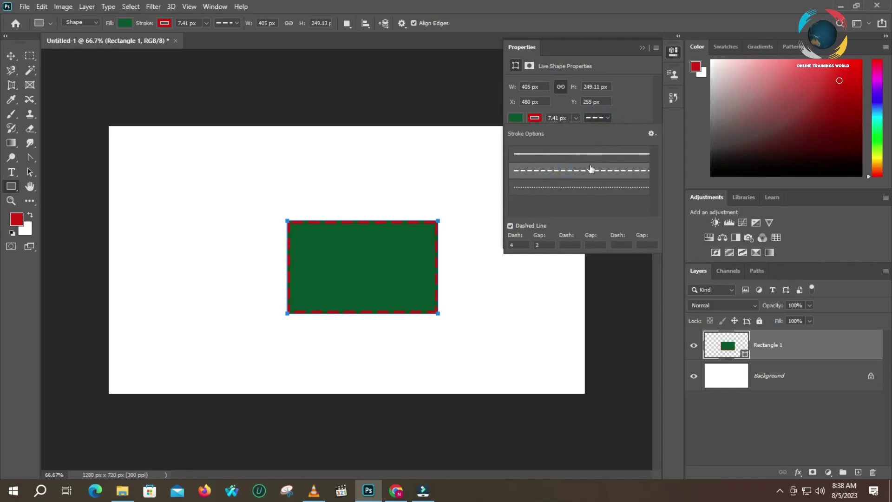
click(567, 117)
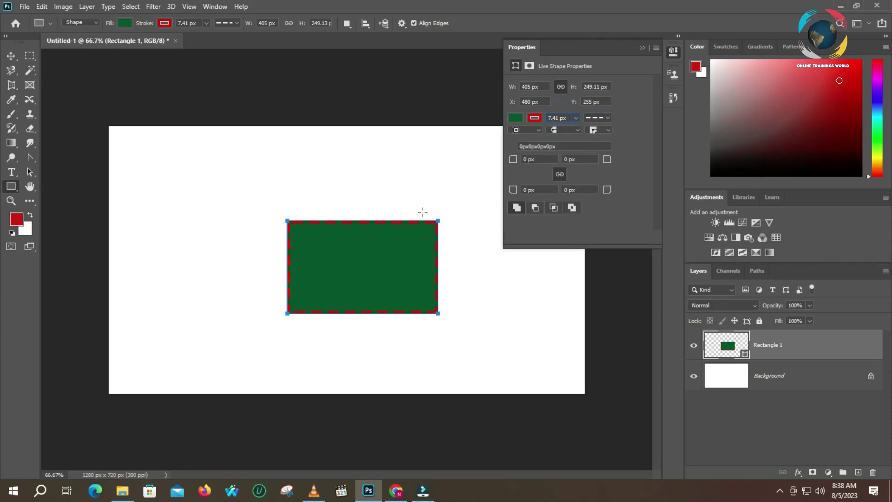
click(604, 119)
click(554, 157)
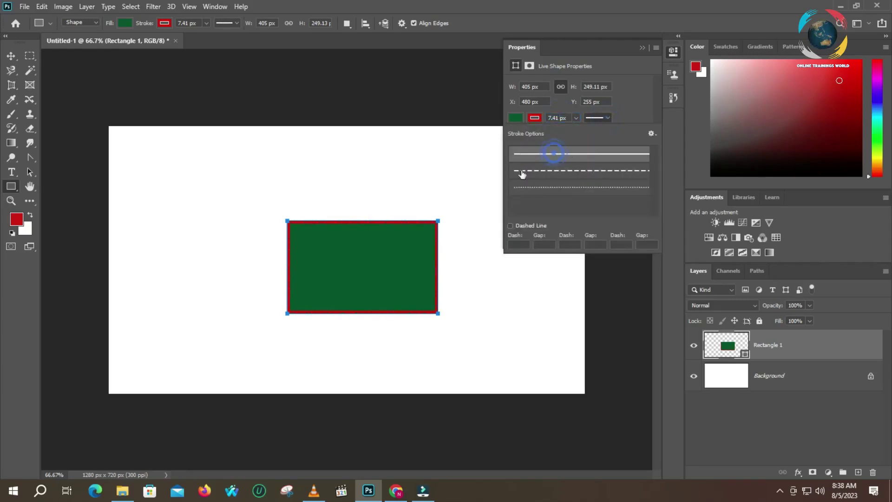
click(362, 173)
click(481, 181)
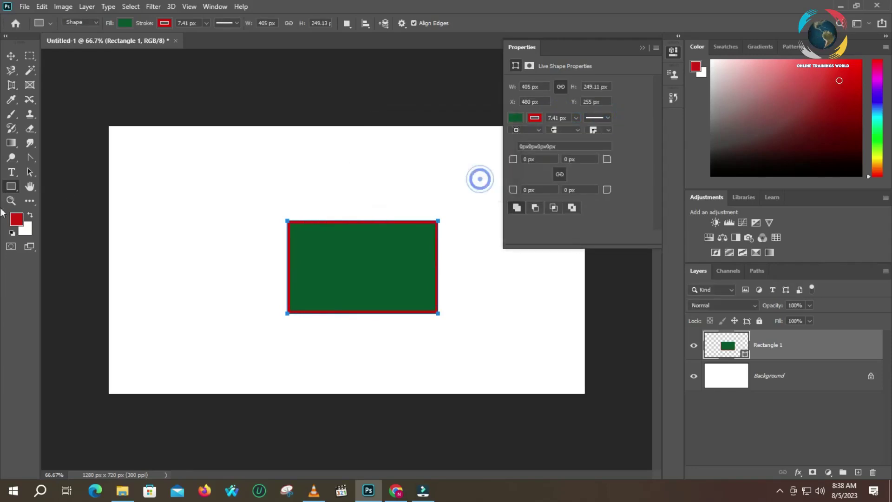
Step: Set the rectangle's stroke width to 0.95 px while checking its upper-left corner up close
click(11, 157)
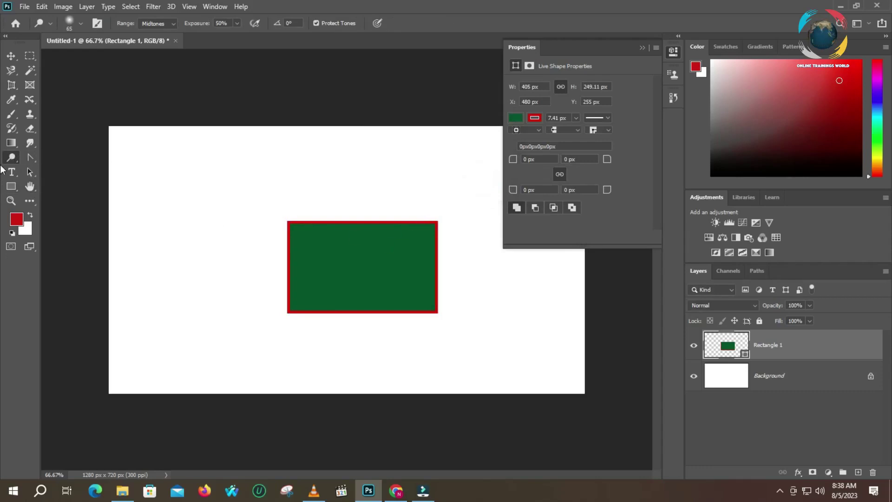
key(z)
drag(288, 215, 289, 175)
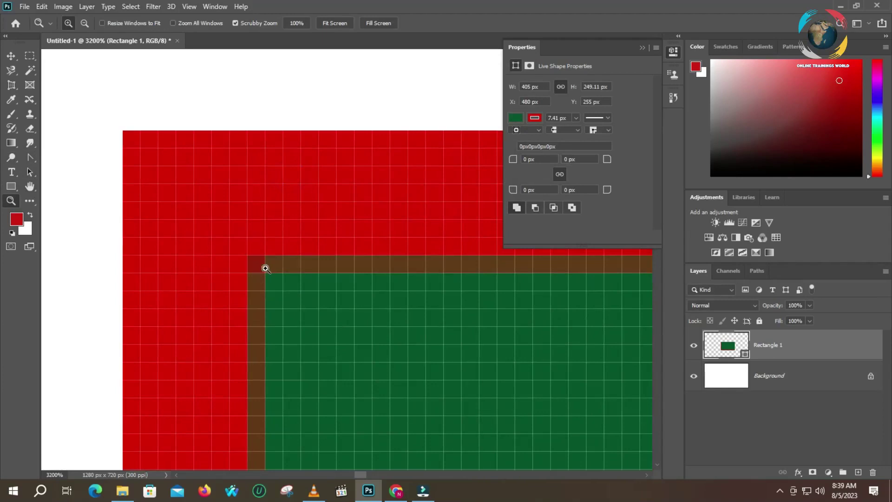
click(575, 118)
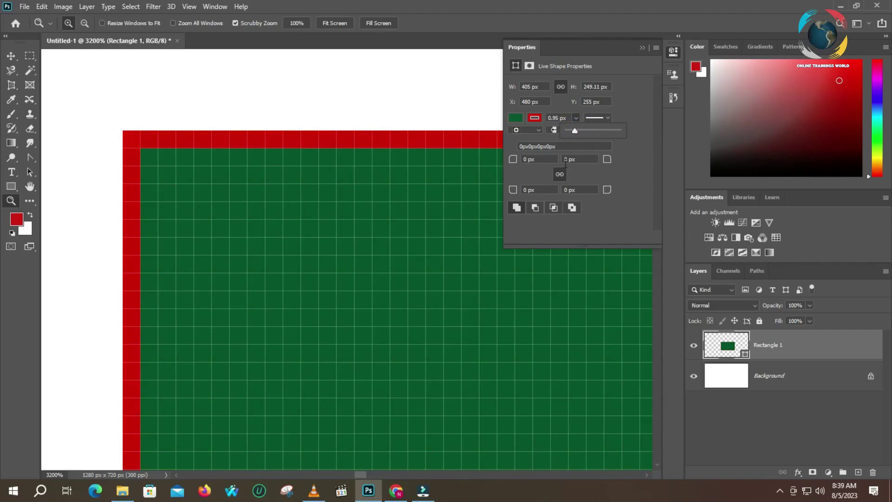
key(ctrl+0)
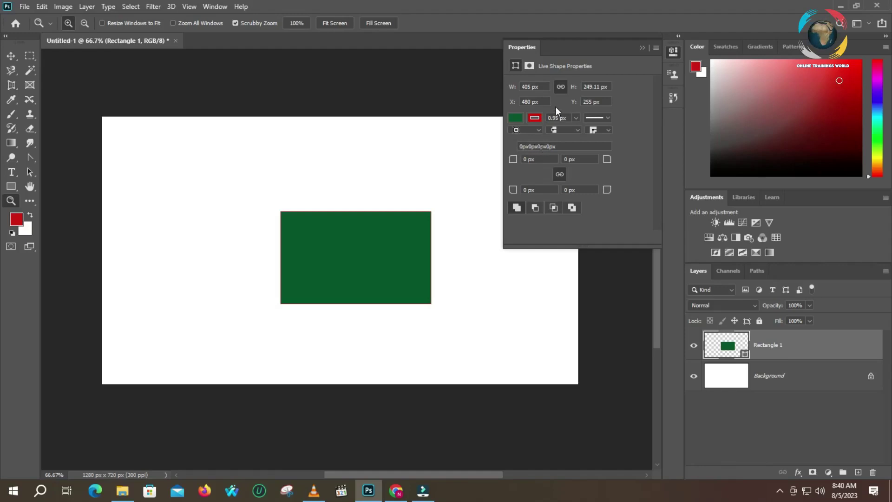
Step: Try a 52 px radius on all four linked corners of the rectangle and return them to 0 px
click(523, 160)
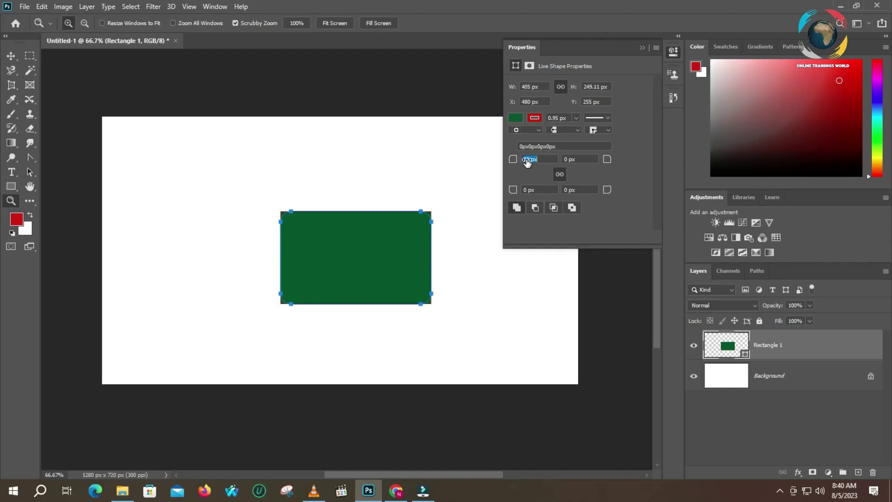
drag(527, 161, 580, 147)
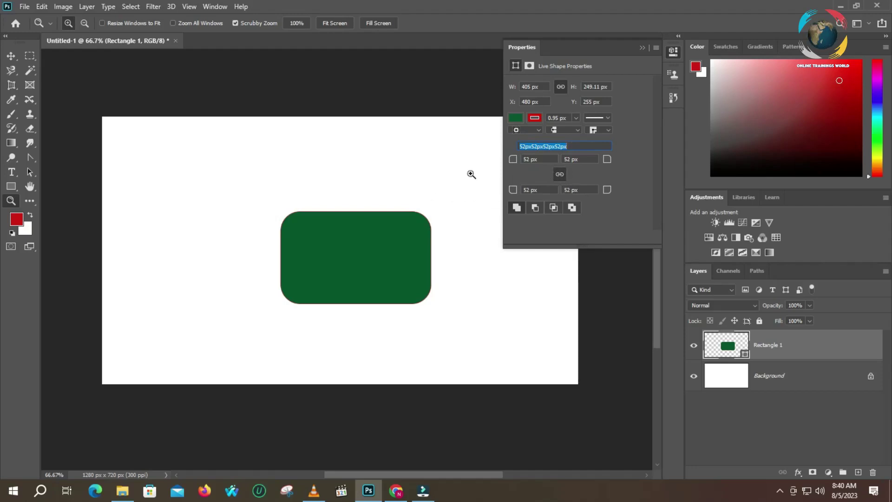
drag(512, 159, 453, 155)
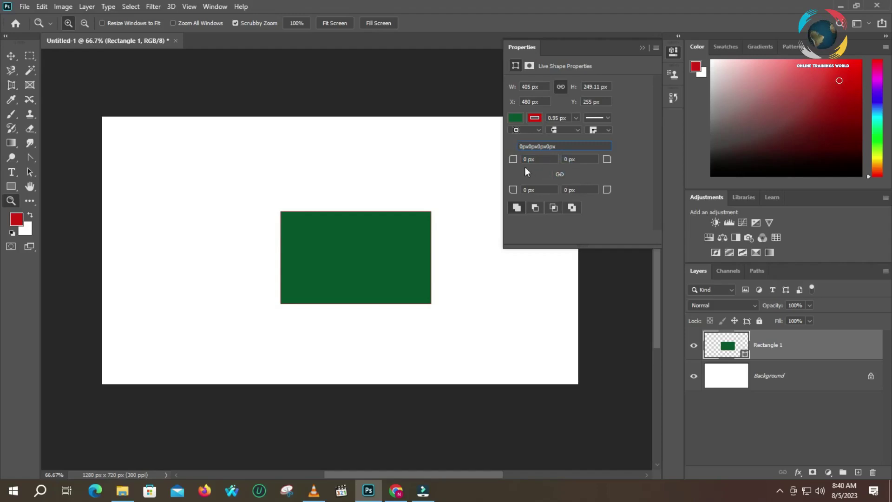
Step: Set unlinked corner radii of 53 px upper-left and 70 px lower-right, trying 45 px on the lower-left before returning it to 0
drag(516, 161, 547, 161)
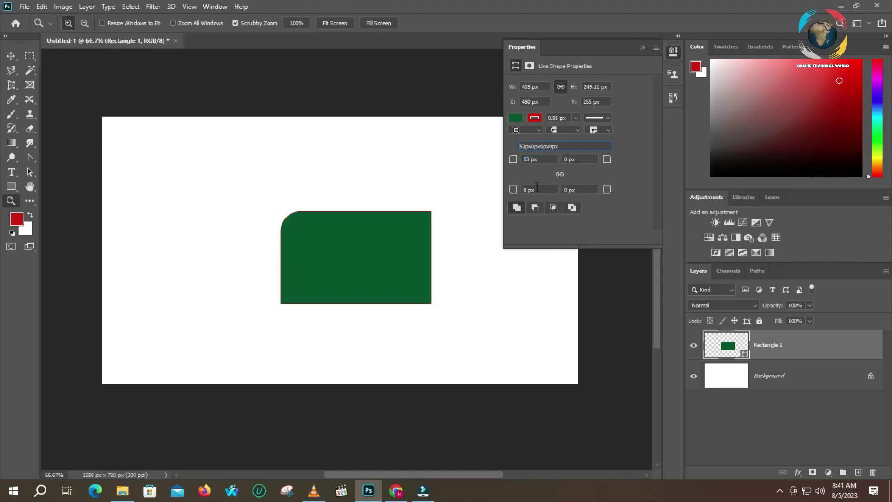
mouse_move(525, 189)
mouse_down()
mouse_move(546, 190)
mouse_move(522, 190)
mouse_move(538, 187)
mouse_up()
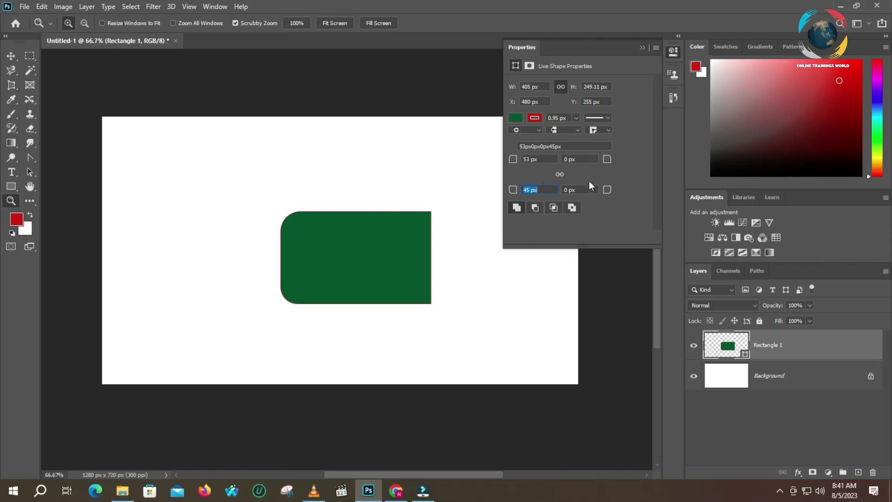
drag(518, 195, 406, 191)
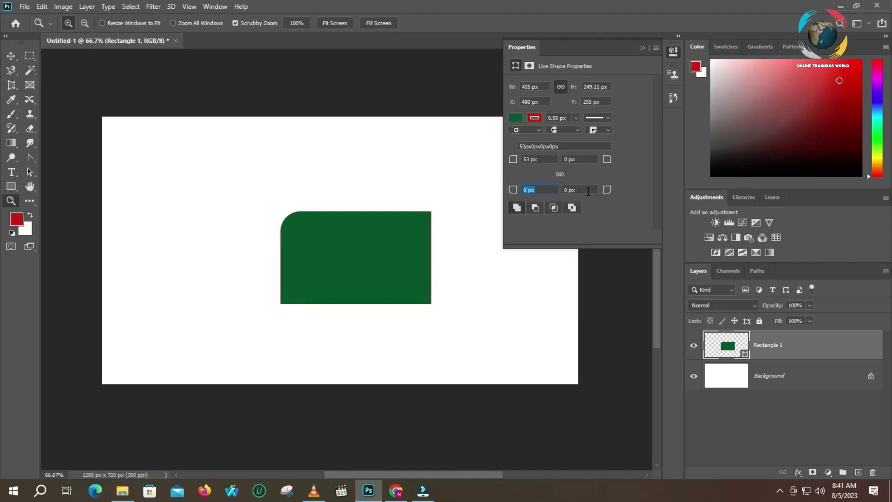
drag(606, 191, 627, 190)
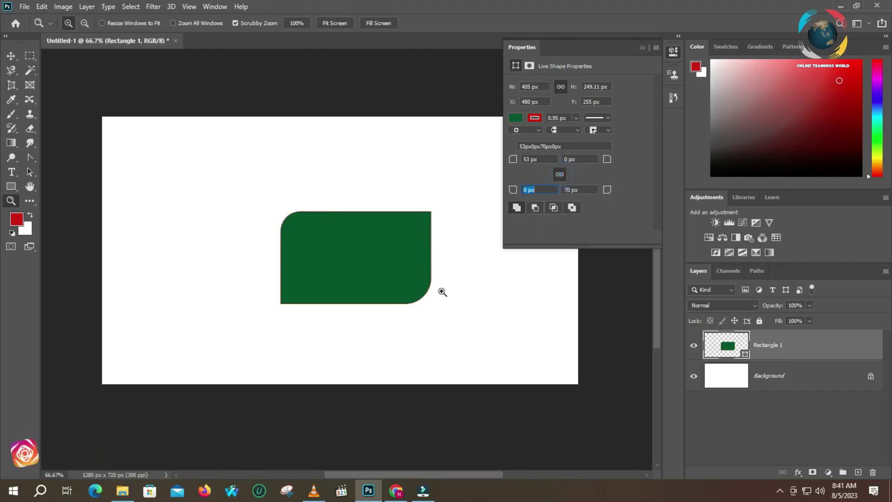
Step: Relink the corners and increase their radii together to 102 px, 49 px, 119 px and 49 px
text(53)
key(Return)
drag(533, 195, 523, 196)
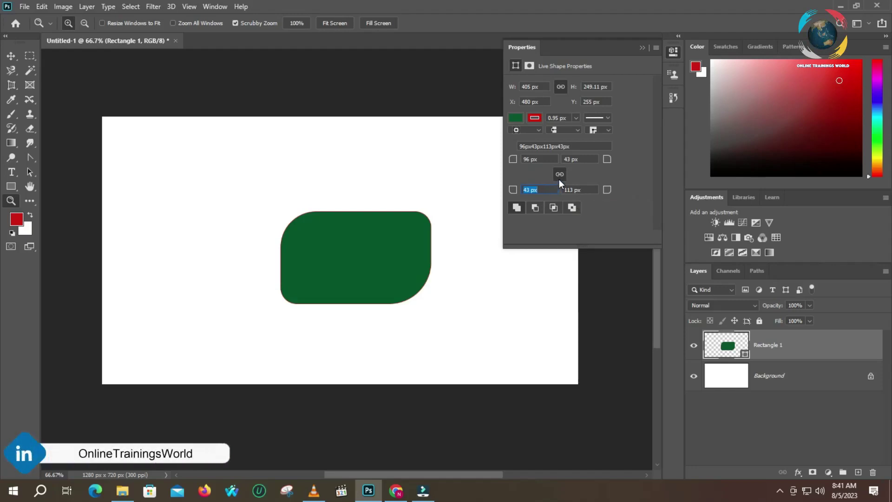
mouse_move(513, 190)
mouse_down()
mouse_move(629, 191)
mouse_move(494, 191)
mouse_move(517, 191)
mouse_up()
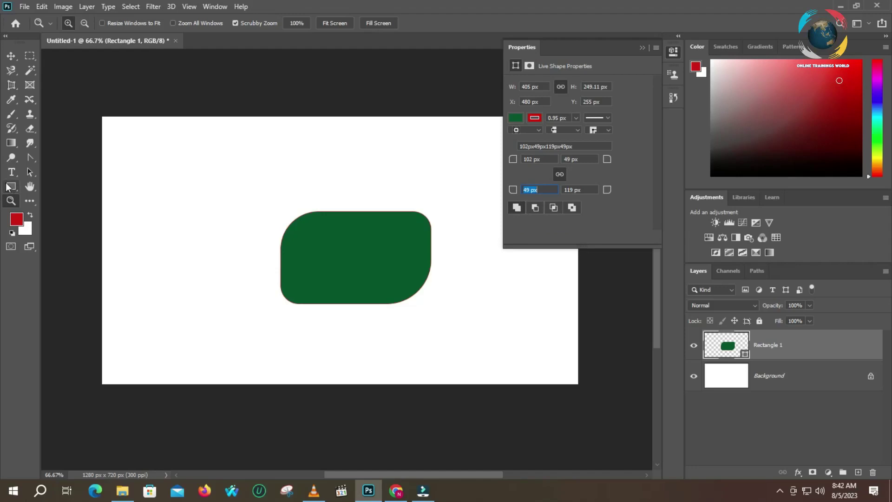
Step: Draw an overlapping second rectangle about 381 × 213 px, adding a 171 px square and subtracting a 64 × 2 px sliver on its layer
click(17, 218)
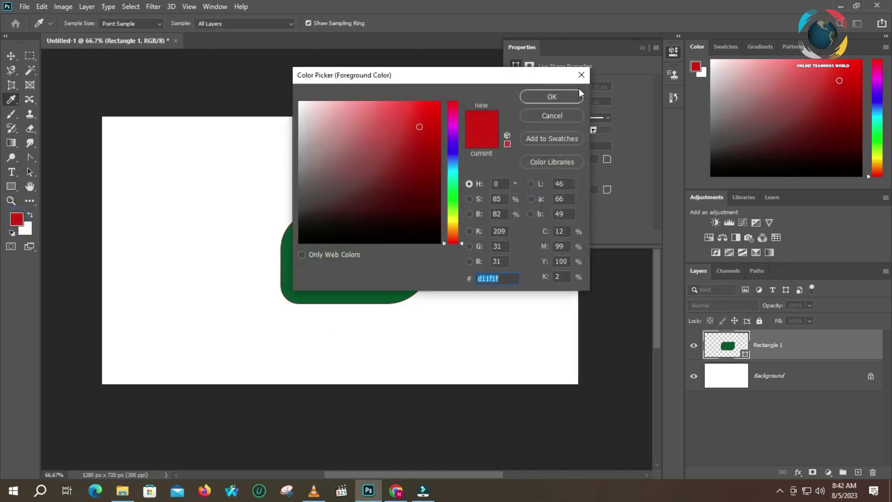
click(580, 76)
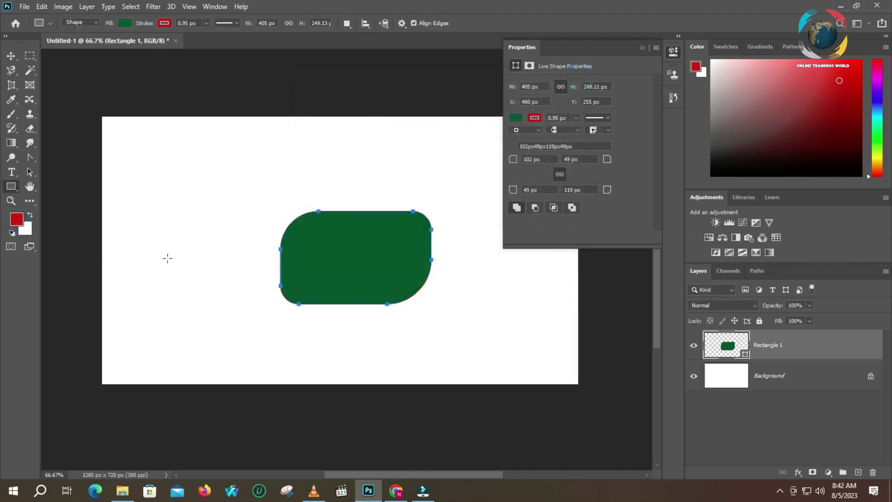
drag(229, 171, 370, 250)
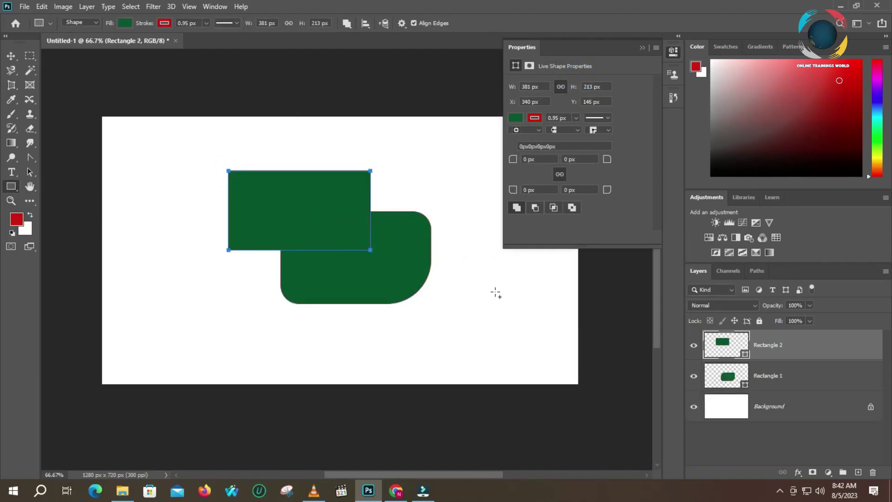
drag(465, 245, 361, 309)
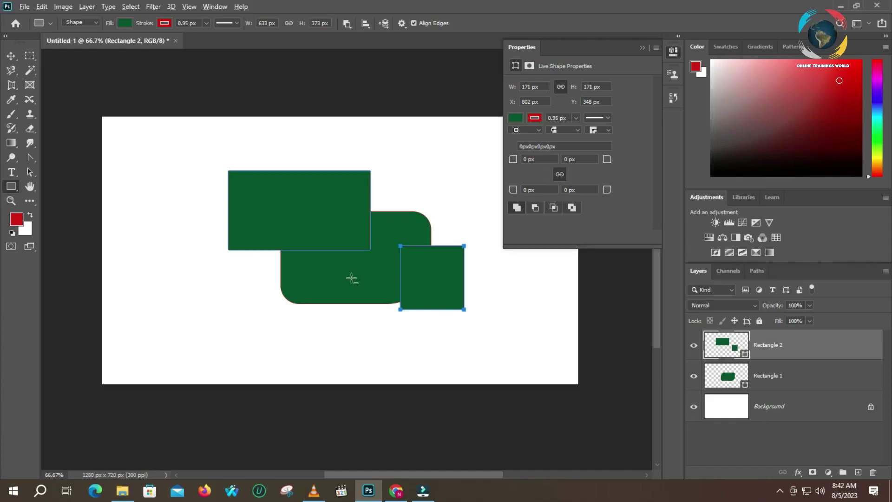
drag(289, 338, 313, 338)
Step: Try subtracting rectangles of about 178 × 143 px and 372 × 67 px and intersecting a 202 px square, and undo all three
mouse_move(256, 150)
mouse_down()
mouse_move(319, 187)
mouse_move(290, 177)
mouse_up()
drag(406, 182, 336, 196)
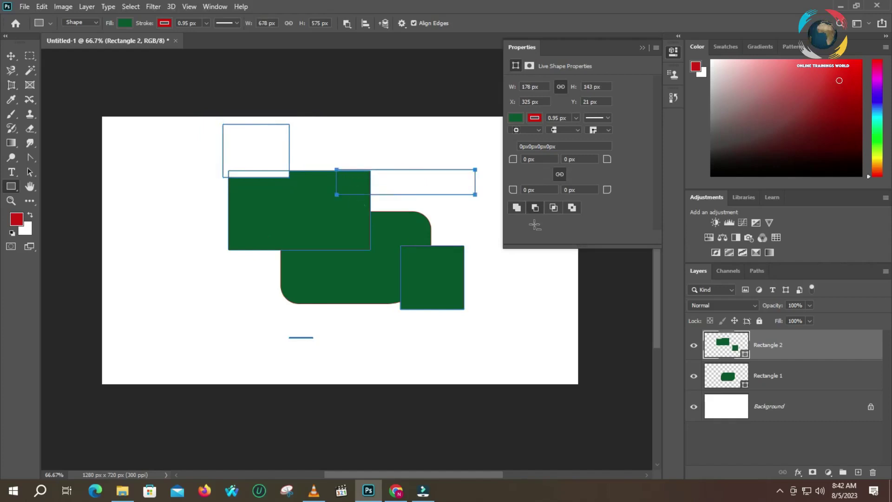
click(552, 208)
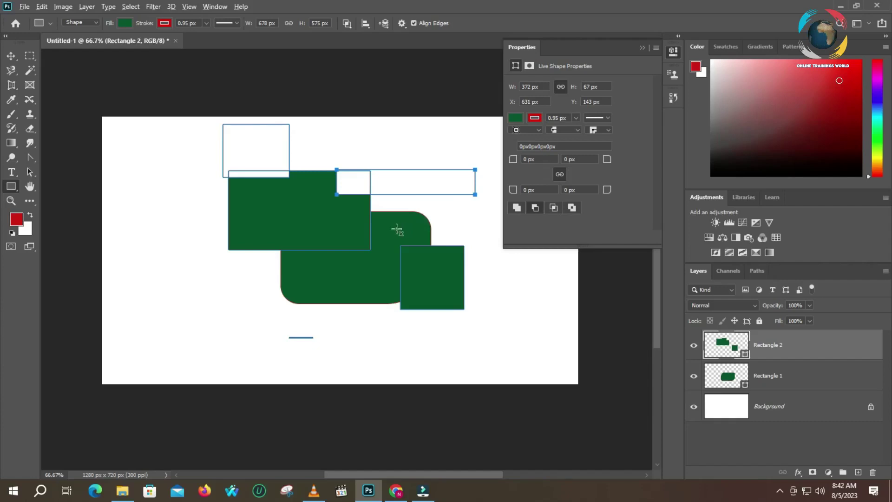
drag(202, 226, 253, 264)
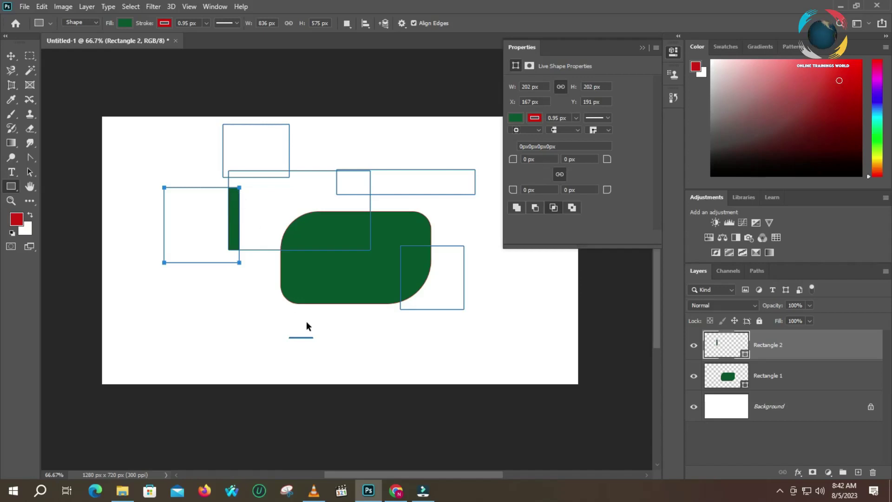
key(ctrl+z)
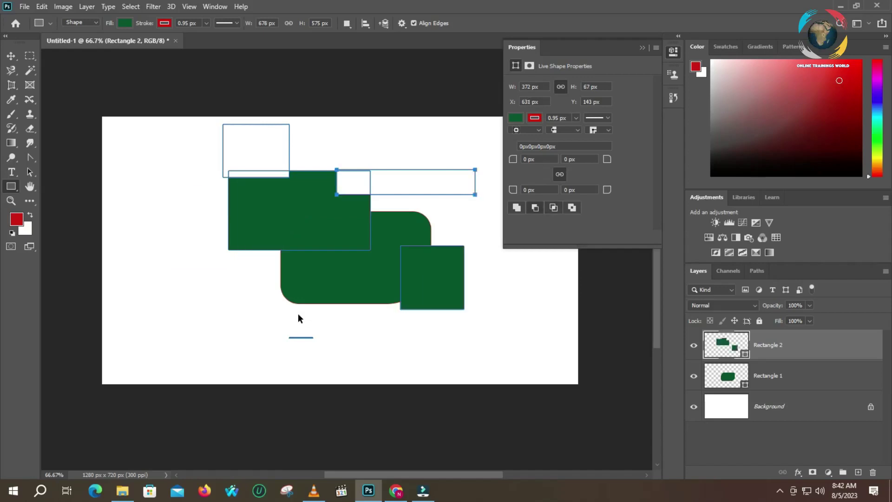
key(ctrl+z)
key(ctrl+z)
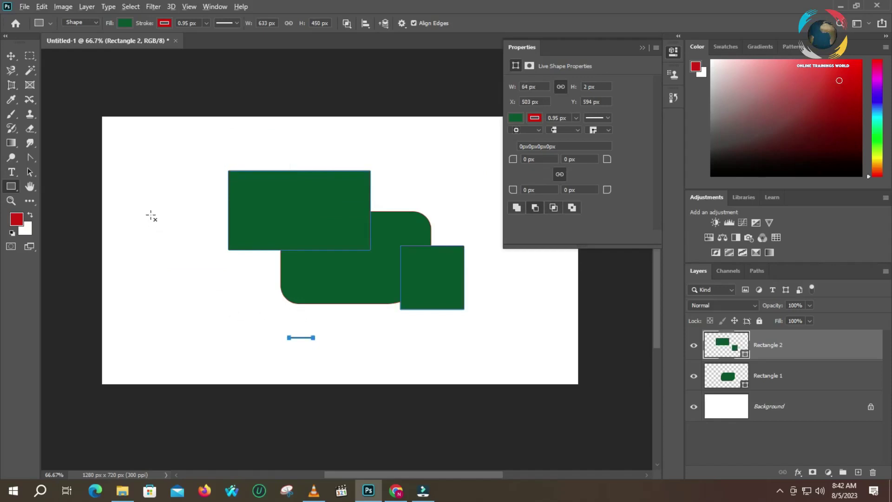
Step: Try intersecting the second shape with a rectangle of about 146 × 148 px, undo it, and try excluding overlapping areas
drag(480, 270, 418, 298)
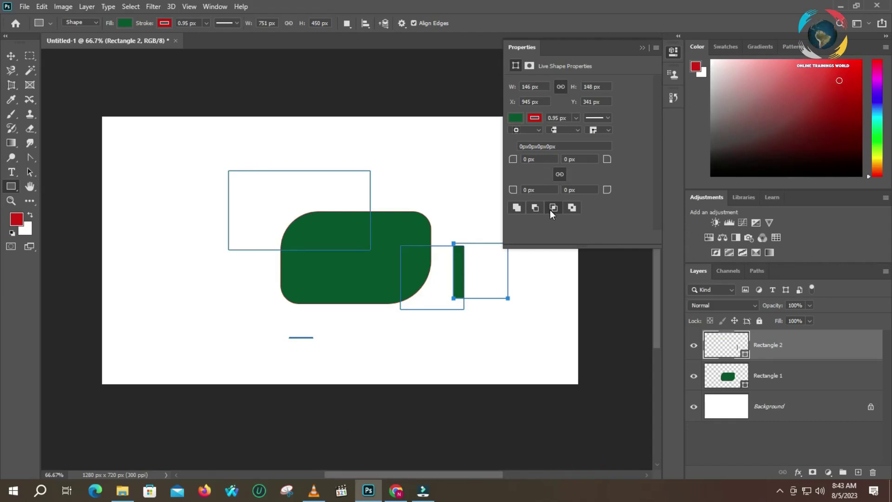
click(571, 209)
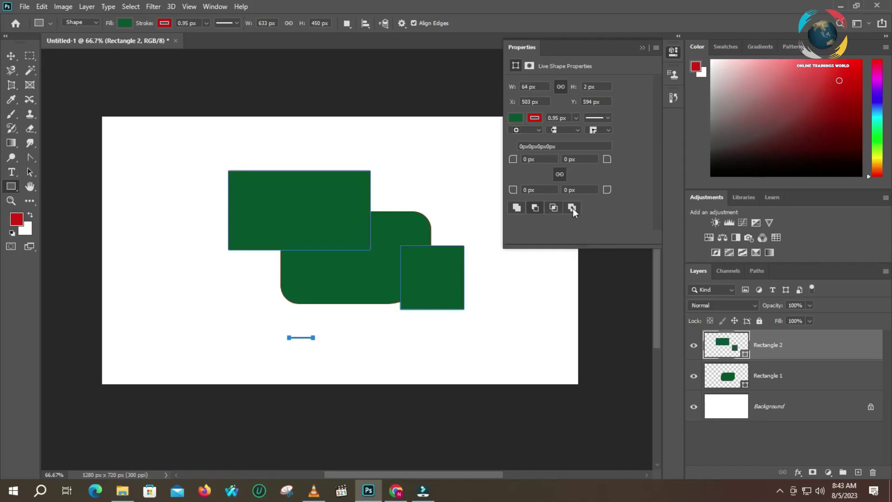
click(502, 293)
key(Return)
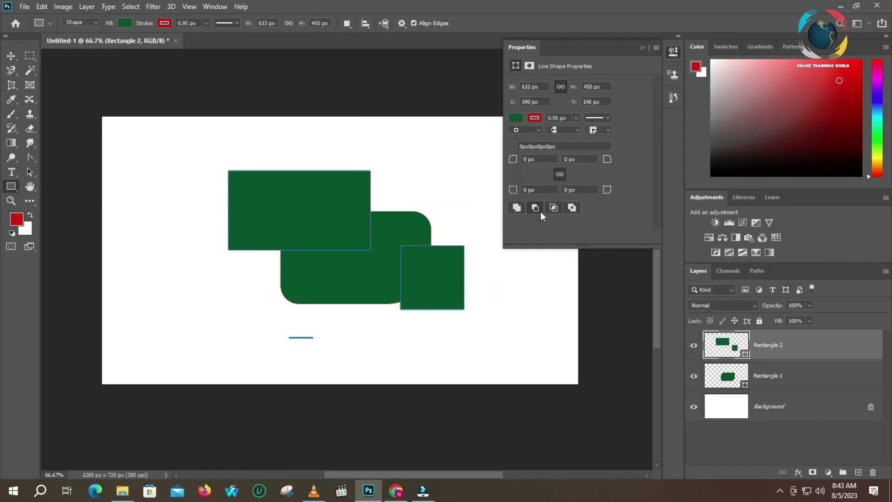
click(572, 208)
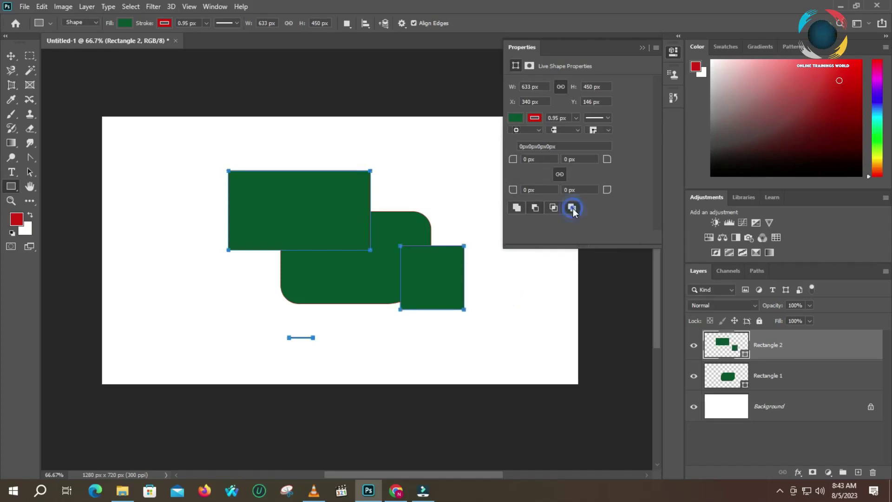
Step: Draw a third rectangle about 208 × 121 px over the rounded shape's lower-left and subtract a 7 × 235 px strip on its layer
drag(261, 269, 338, 314)
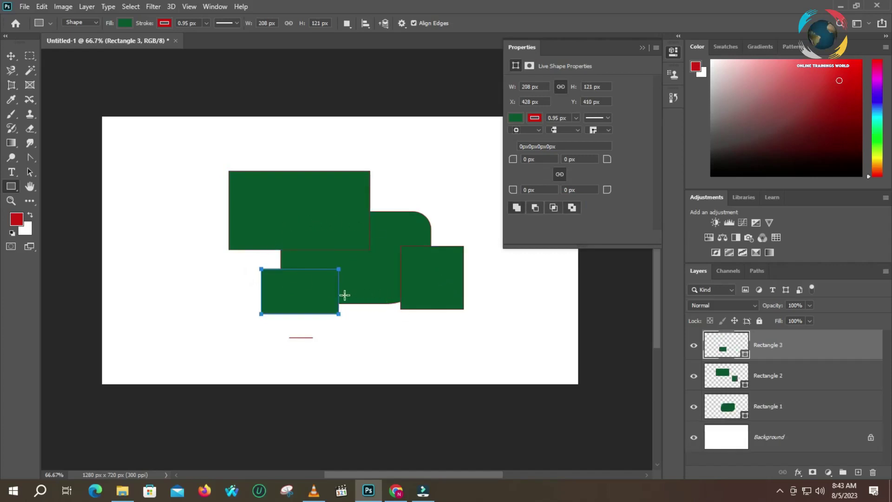
key(alt)
drag(374, 321, 374, 279)
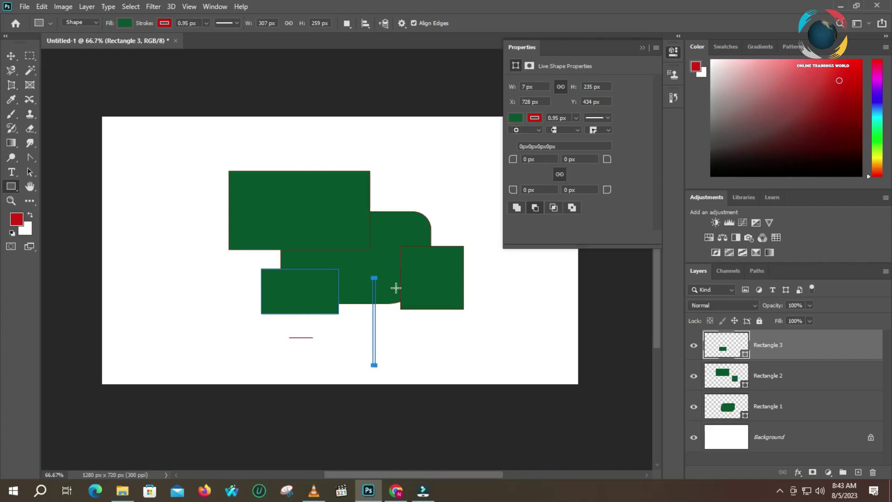
Step: Draw a rectangular path about 244 × 85 px near the canvas's upper-left using Path mode, and show the document's path list
click(642, 47)
click(81, 22)
click(74, 39)
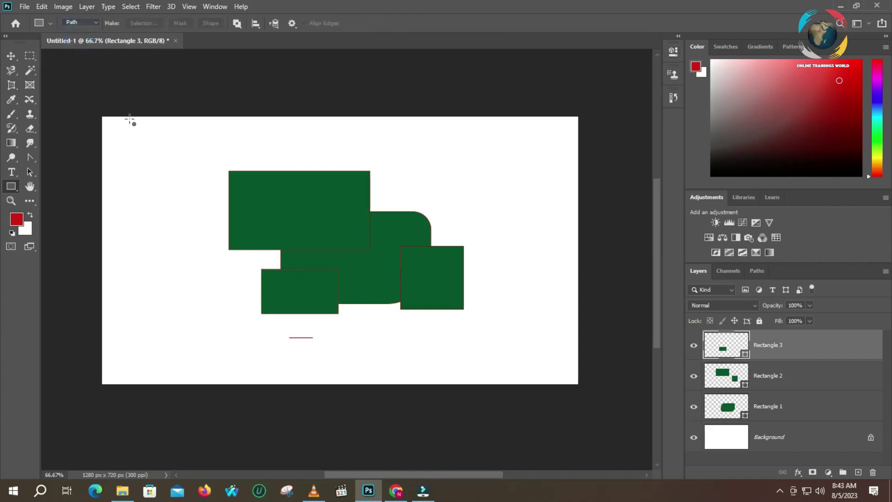
drag(138, 155, 229, 186)
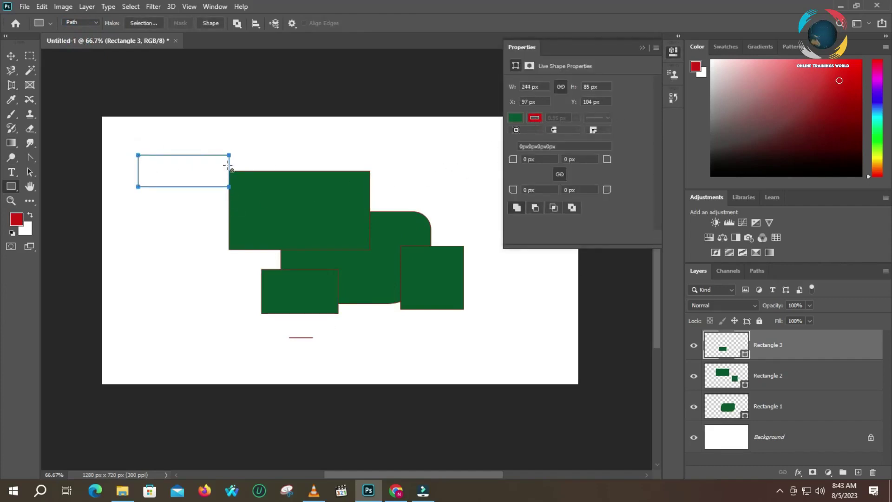
click(642, 47)
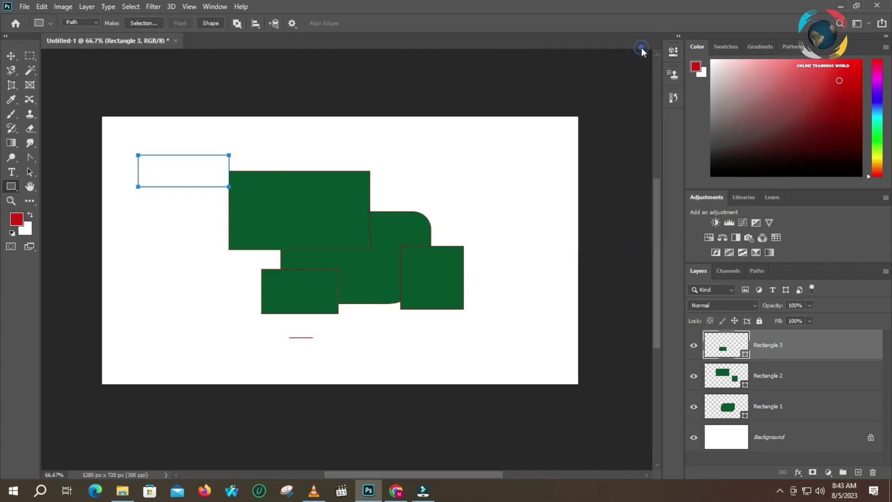
click(535, 23)
click(756, 270)
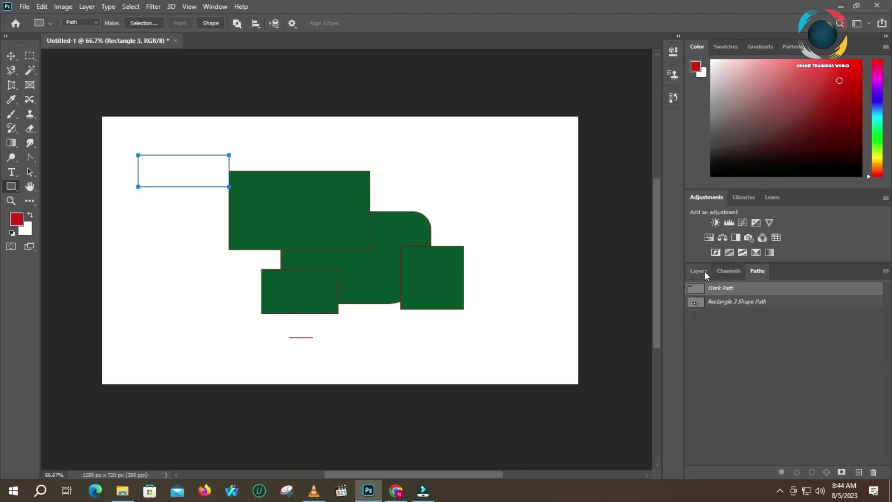
Step: Try the Pixels drawing mode for the Rectangle tool and bring back the layer list
click(93, 22)
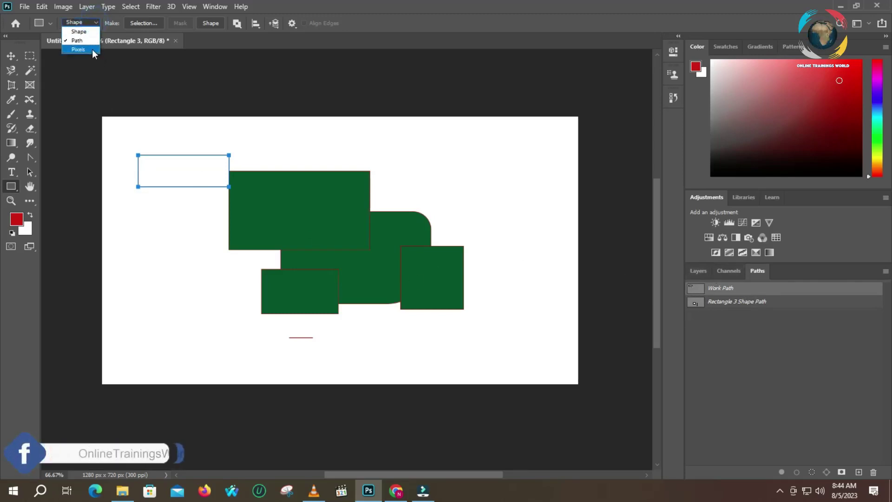
click(92, 50)
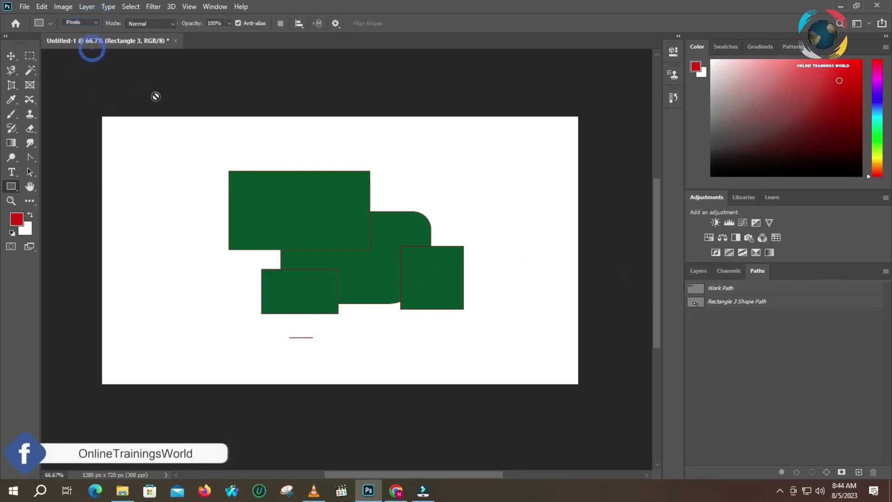
click(698, 276)
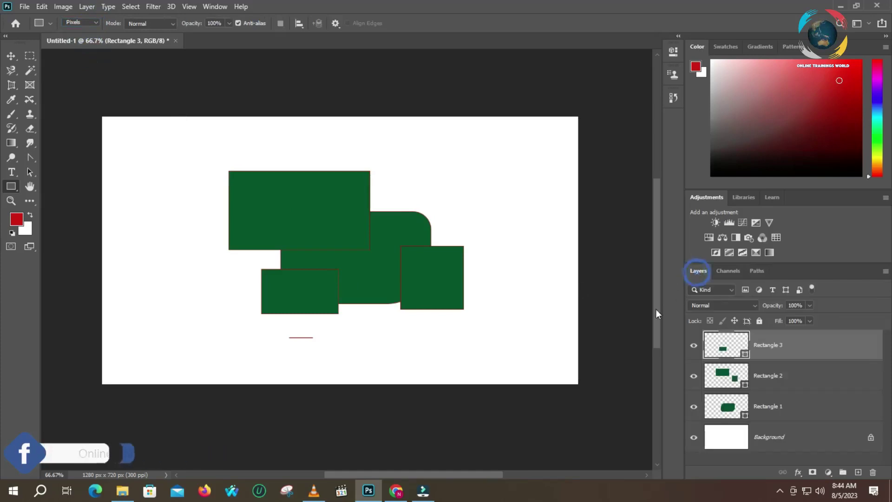
Step: Draw a tree about 207 × 274 px in the canvas's upper-left area with the Custom Shape tool in Shape mode
right_click(11, 187)
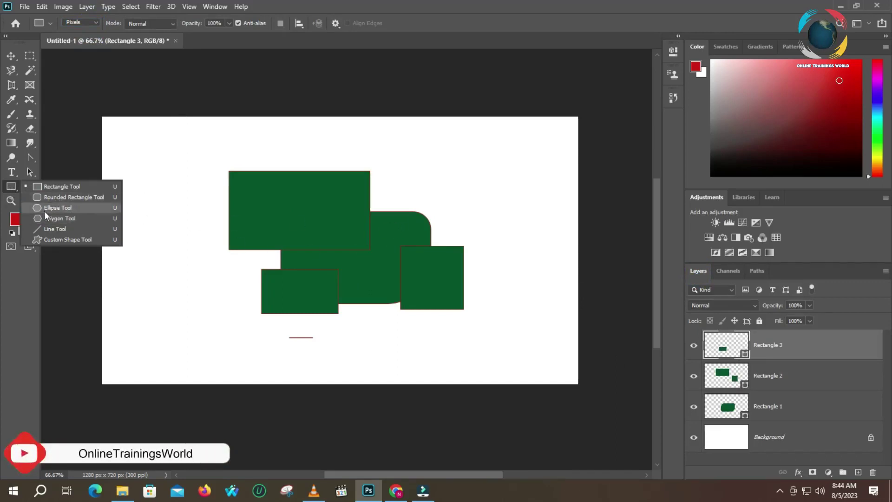
click(59, 241)
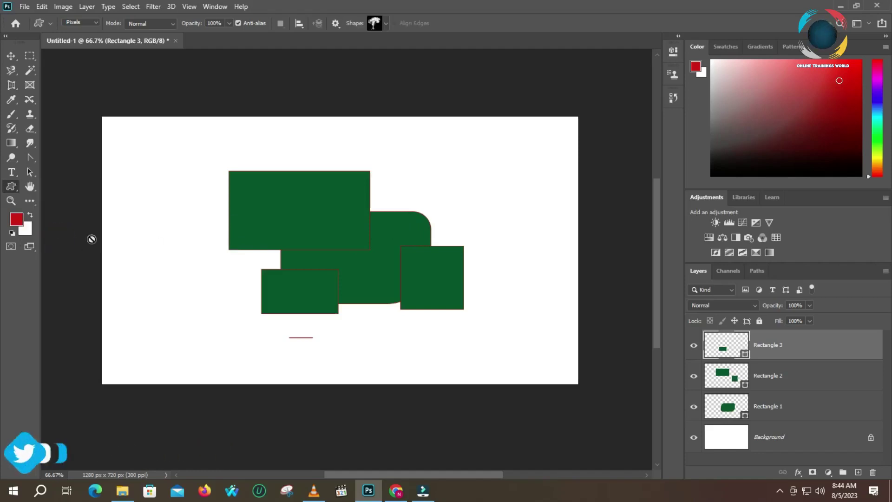
click(84, 23)
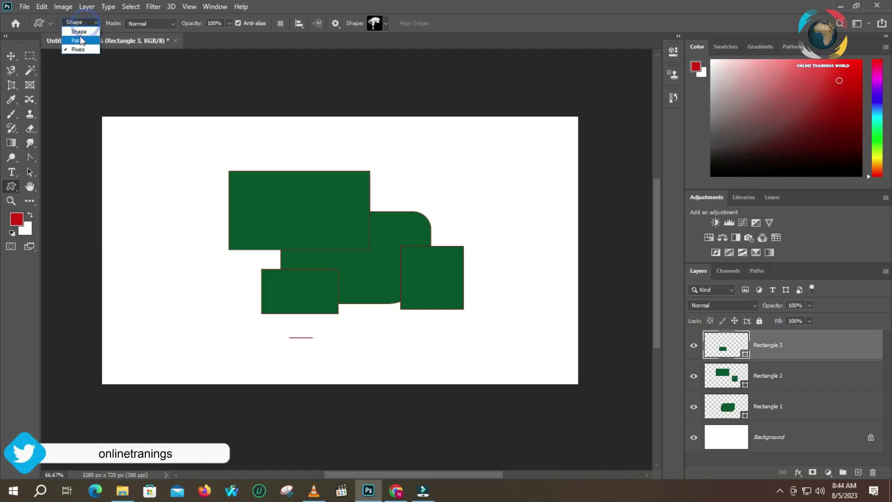
click(79, 31)
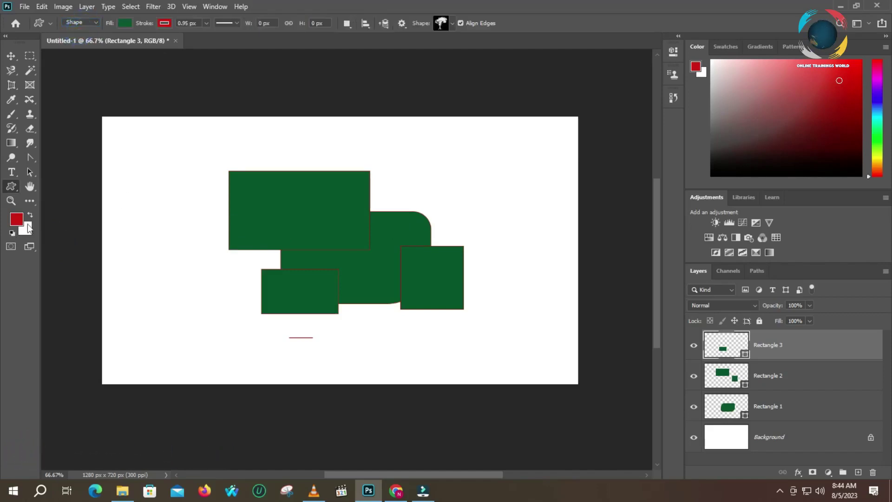
drag(137, 144, 210, 247)
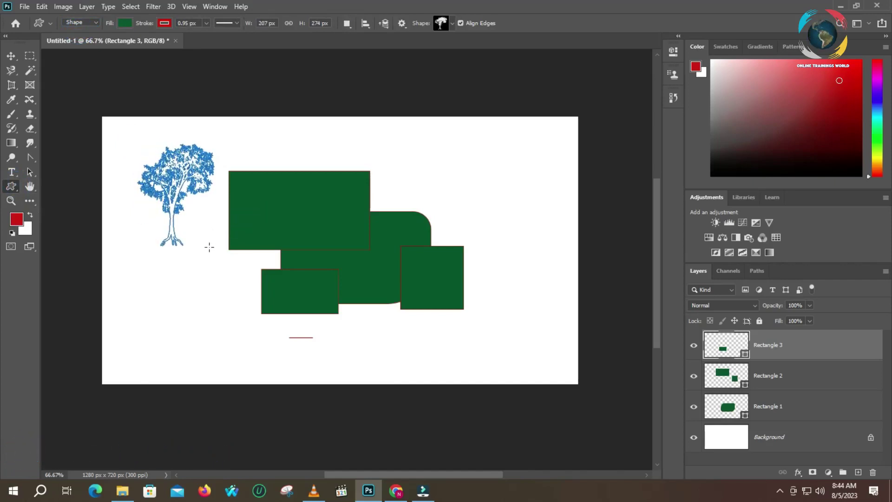